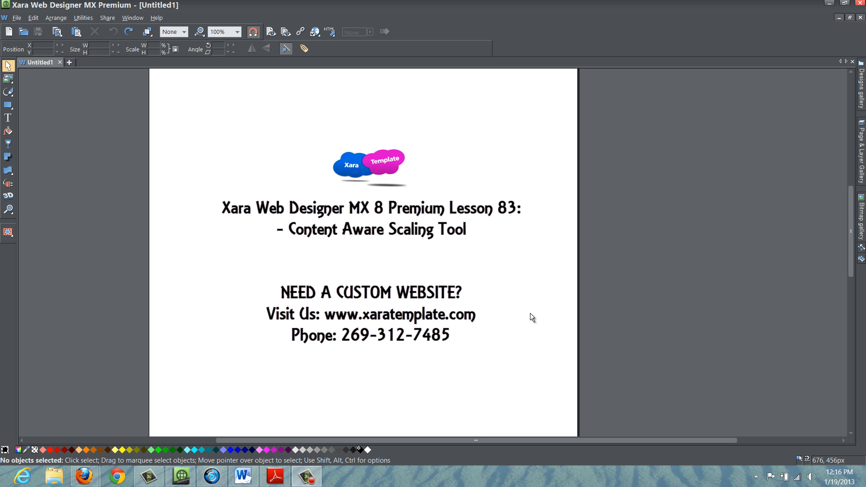
# - Pin the Designs gallery open and expand its Landscape Photos folder under Page Elements, Photos
pyautogui.click(862, 101)
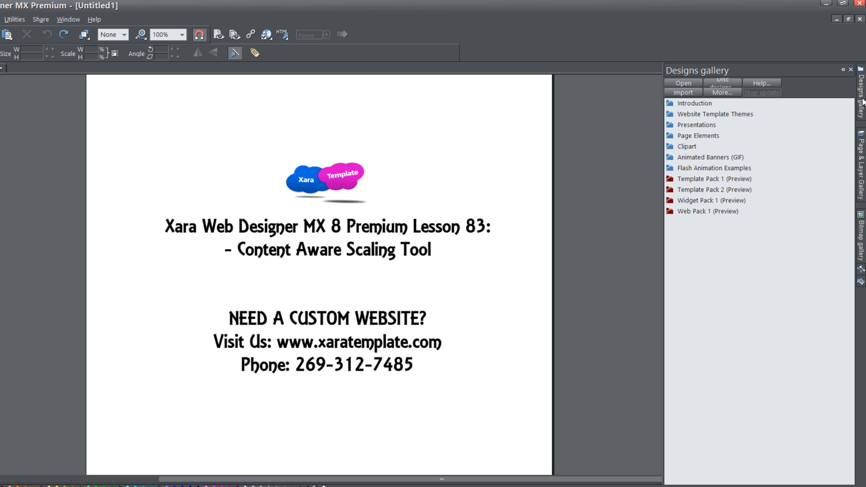
pyautogui.click(842, 69)
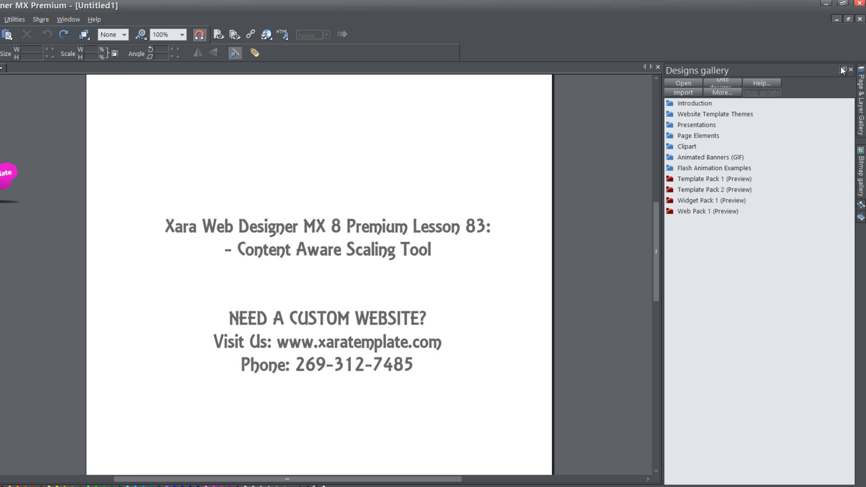
pyautogui.click(671, 137)
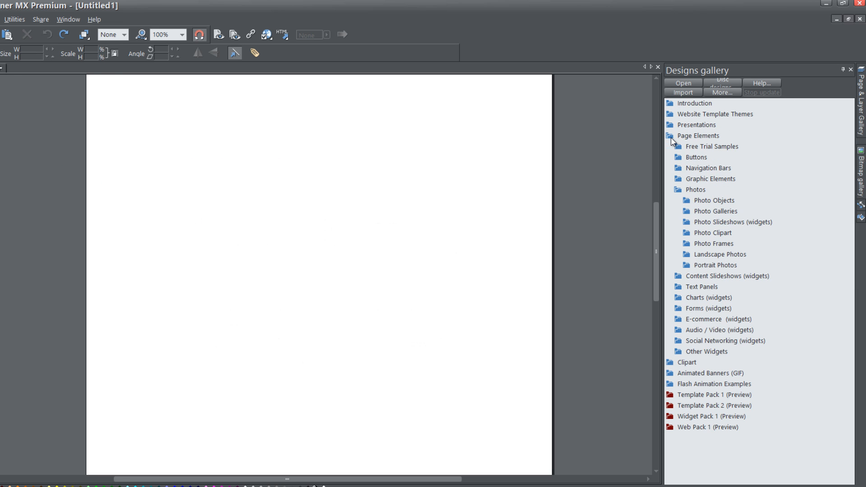
pyautogui.click(678, 191)
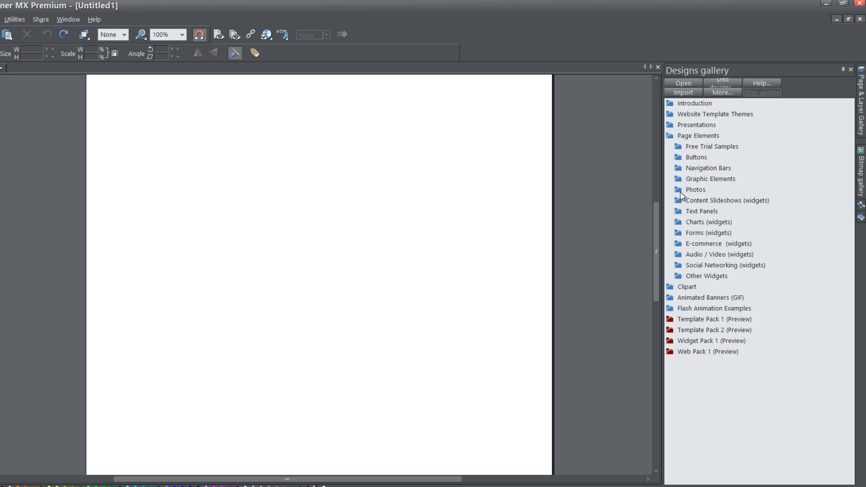
pyautogui.click(679, 191)
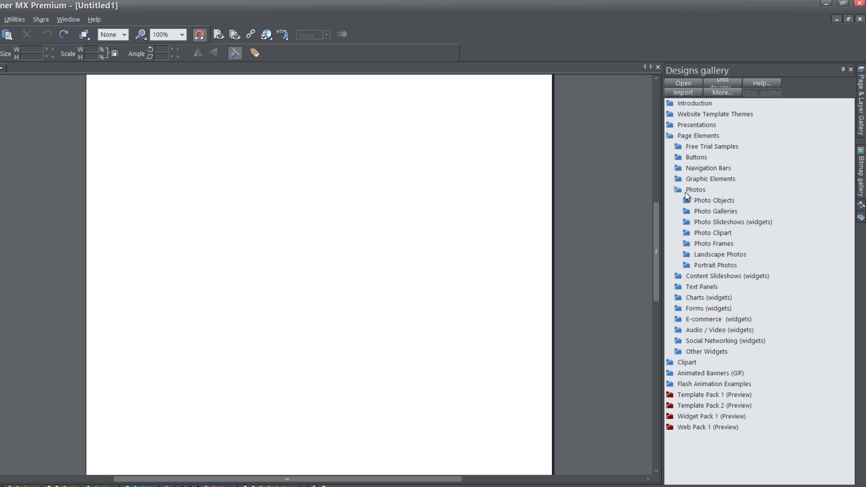
pyautogui.moveTo(687, 256)
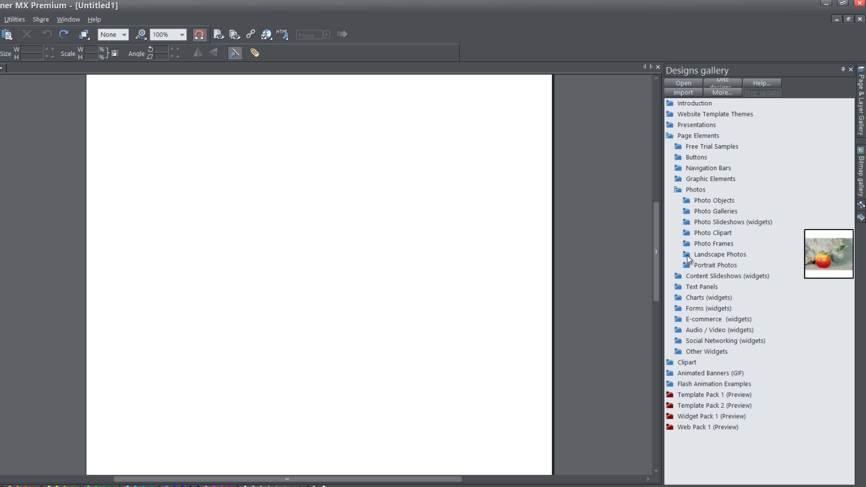
pyautogui.click(688, 257)
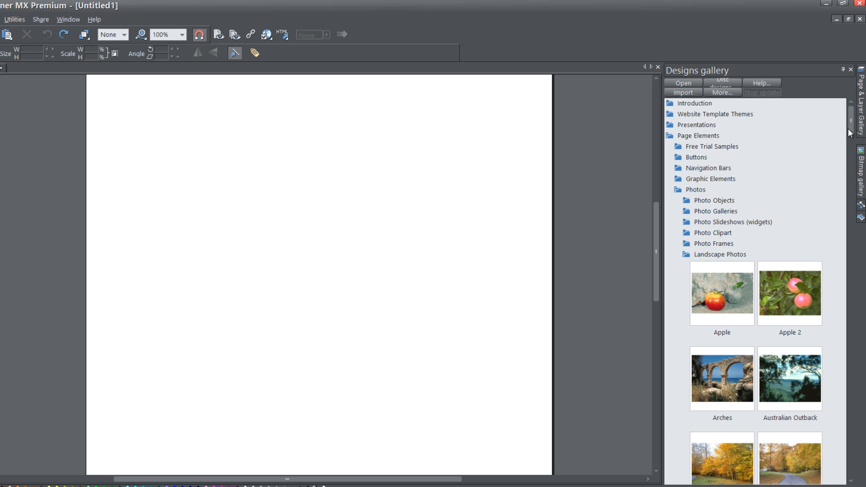
# - Place the Boat 2 landscape photo on the page and put the Designs gallery away
pyautogui.moveTo(850, 130); pyautogui.dragTo(851, 158)
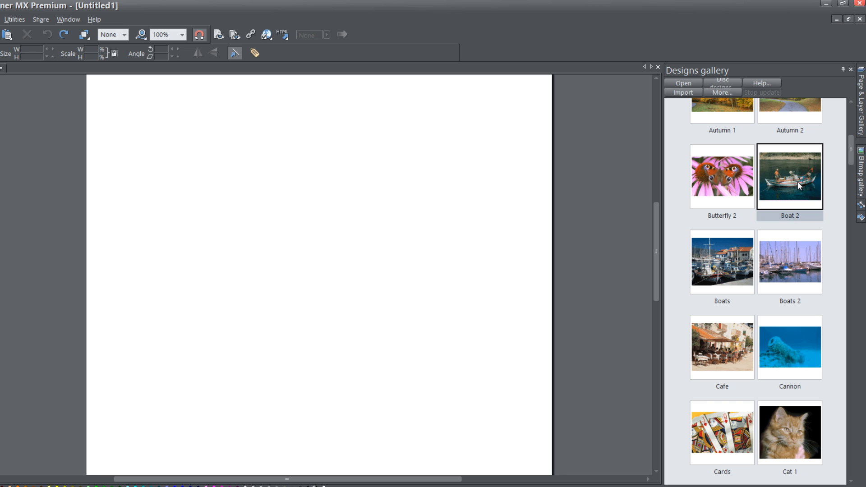
pyautogui.moveTo(352, 236); pyautogui.dragTo(353, 237)
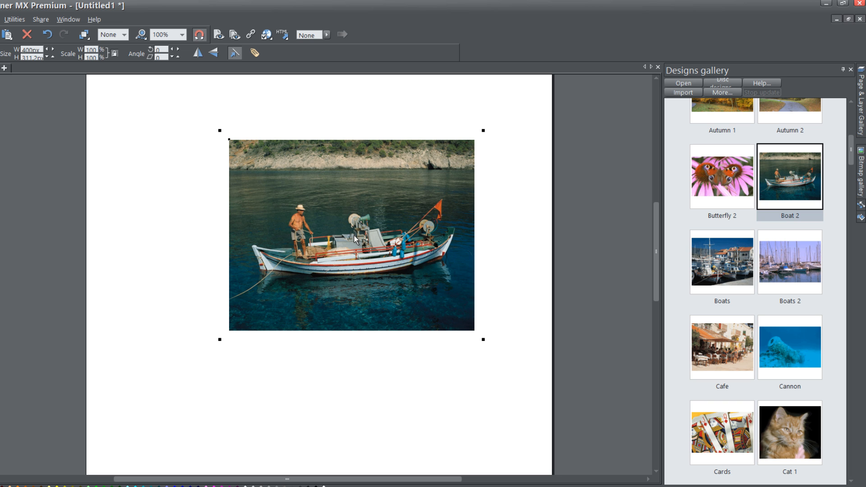
pyautogui.click(850, 70)
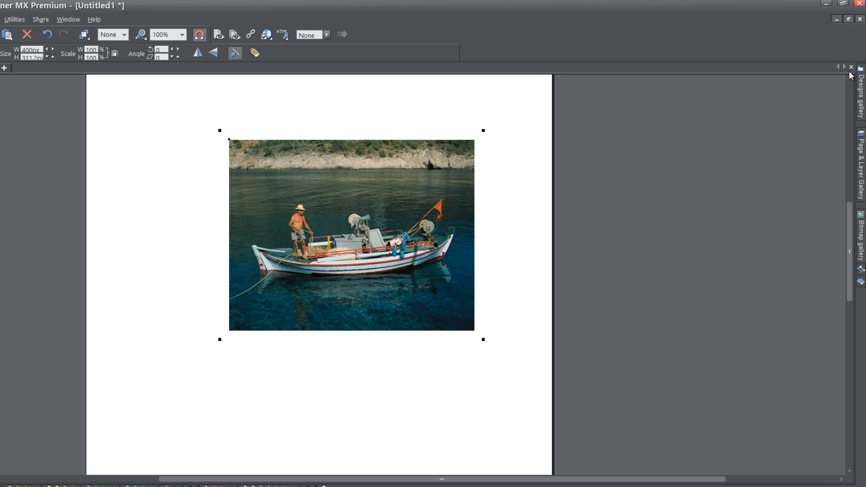
# - Enlarge the boat photo to about 617 × 480 px near the page's upper-left corner, and widen the page well beyond it
pyautogui.moveTo(330, 210); pyautogui.dragTo(207, 168)
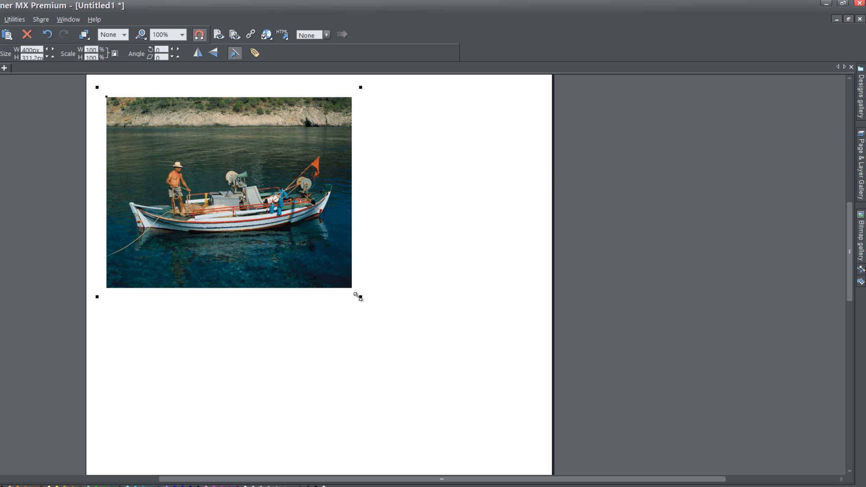
pyautogui.moveTo(358, 296); pyautogui.dragTo(491, 401)
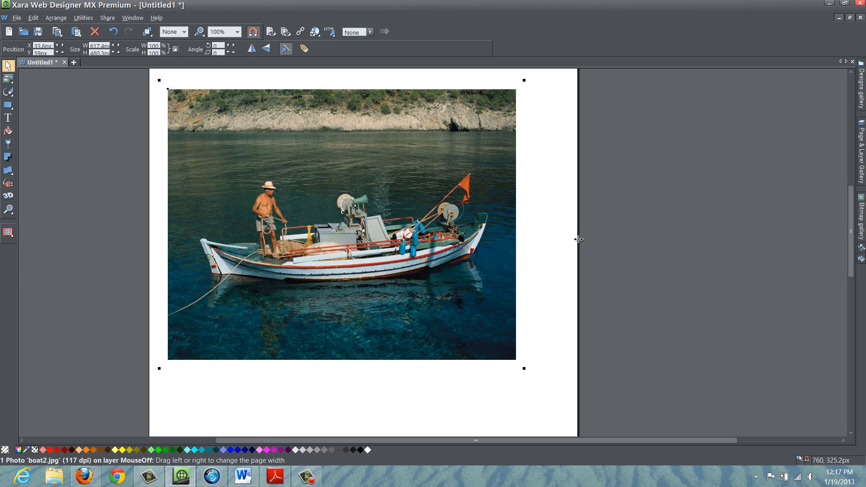
pyautogui.moveTo(578, 239); pyautogui.dragTo(817, 239)
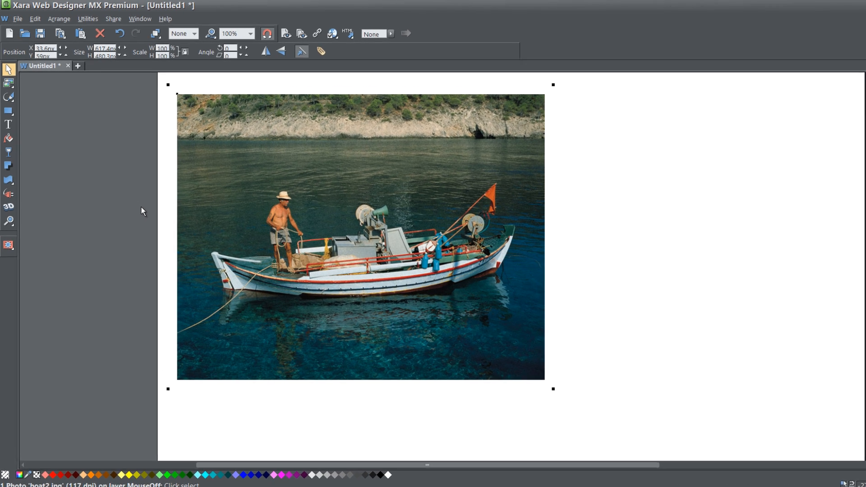
# - Prepare the boat photo for content-aware photo resize and stretch it much wider and slightly taller
pyautogui.click(15, 88)
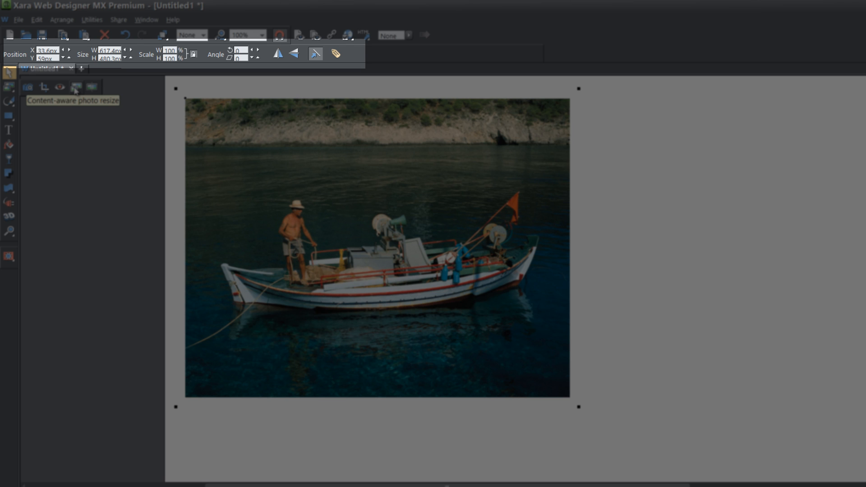
pyautogui.click(76, 88)
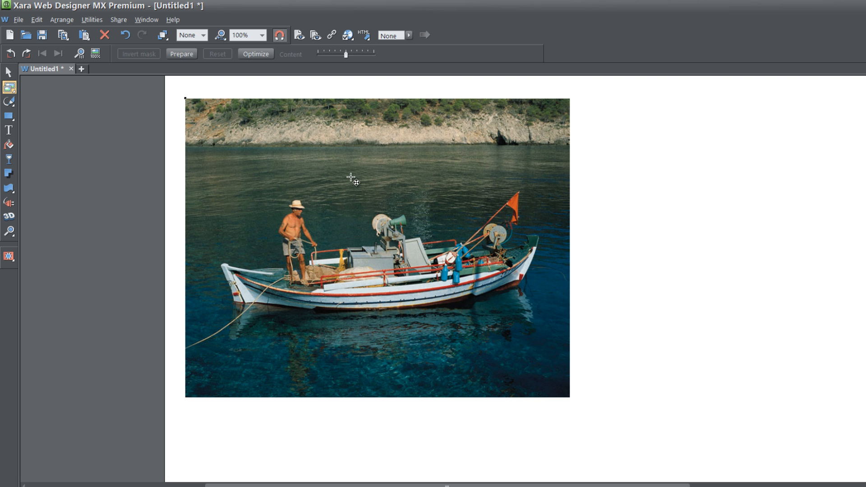
pyautogui.click(182, 54)
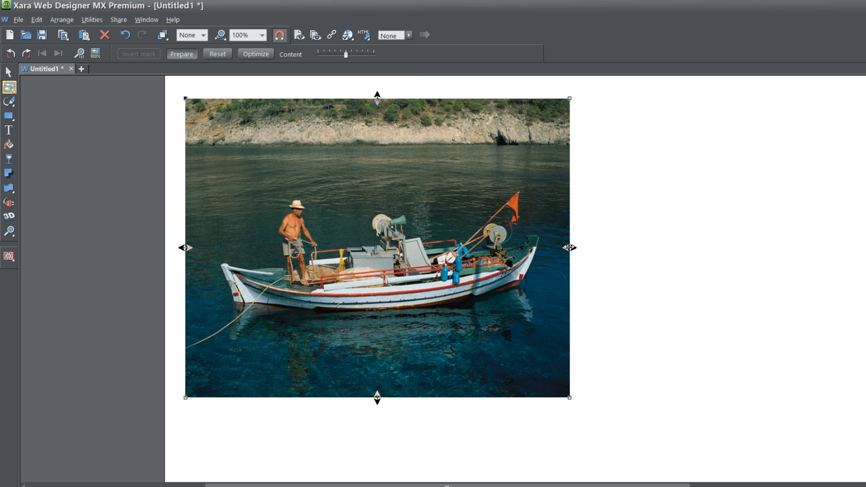
pyautogui.moveTo(569, 247); pyautogui.dragTo(780, 248)
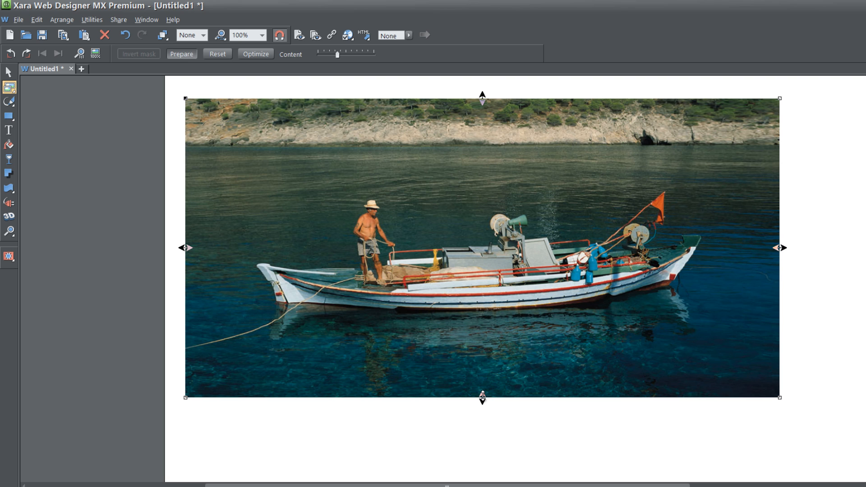
pyautogui.moveTo(482, 397); pyautogui.dragTo(479, 475)
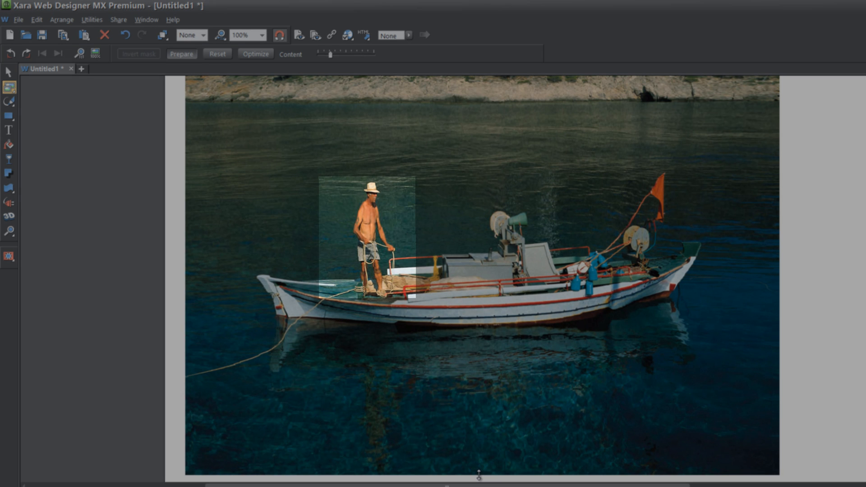
pyautogui.moveTo(479, 475); pyautogui.dragTo(481, 377)
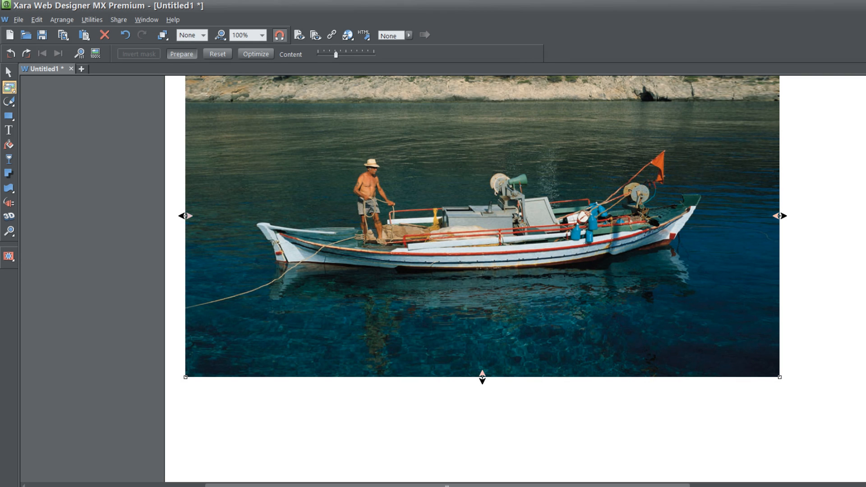
# - Raise the content zoom of the resized photo until the boat nearly fills the picture's width
pyautogui.moveTo(647, 161); pyautogui.dragTo(647, 212)
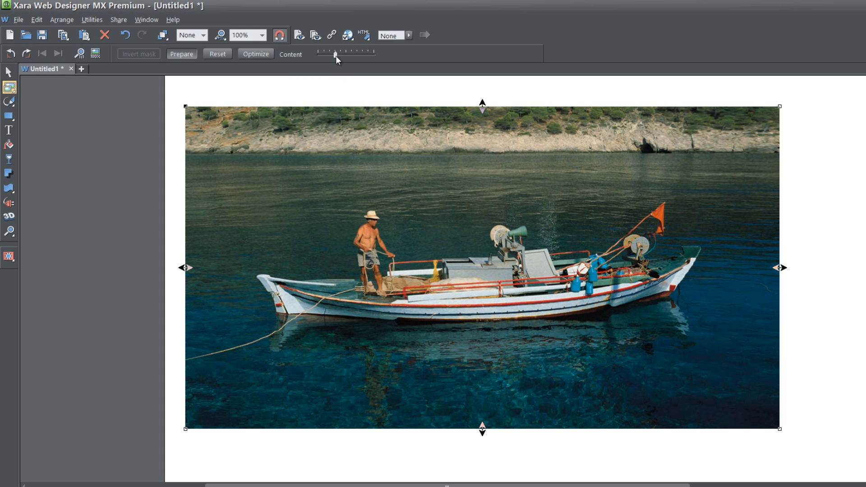
pyautogui.moveTo(336, 56); pyautogui.dragTo(343, 55)
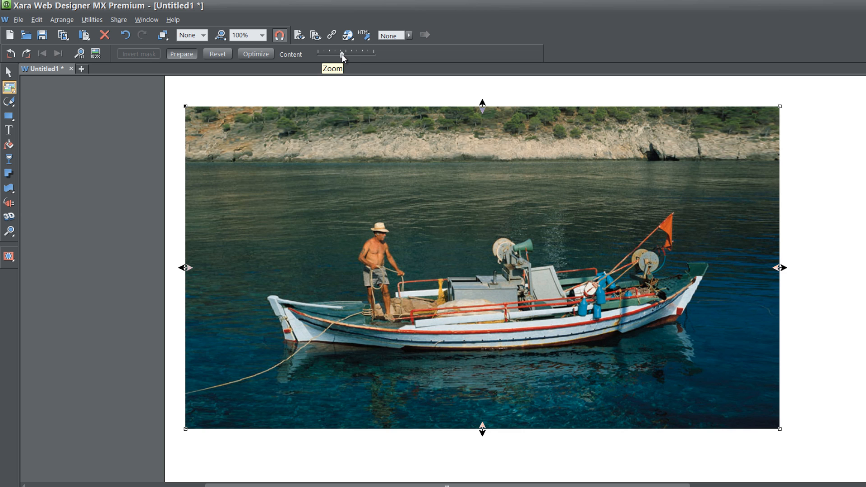
pyautogui.moveTo(342, 55); pyautogui.dragTo(358, 56)
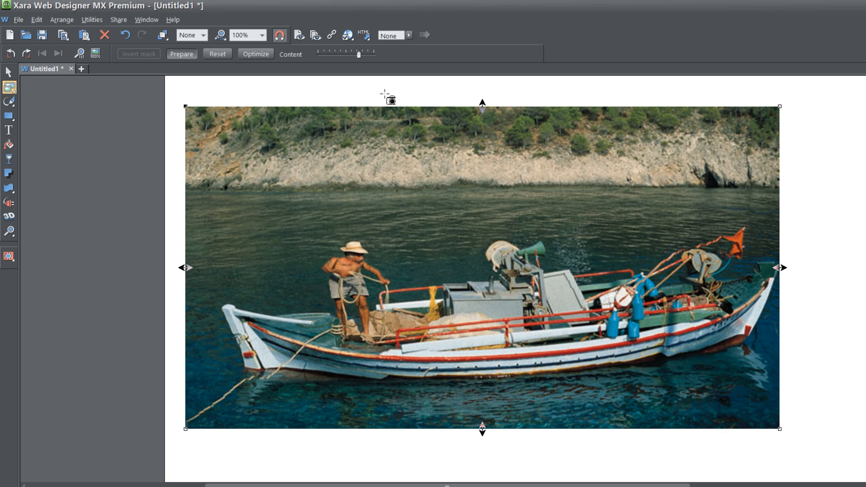
pyautogui.moveTo(360, 55)
pyautogui.mouseDown()
pyautogui.moveTo(345, 55)
pyautogui.moveTo(375, 54)
pyautogui.moveTo(358, 53)
pyautogui.mouseUp()
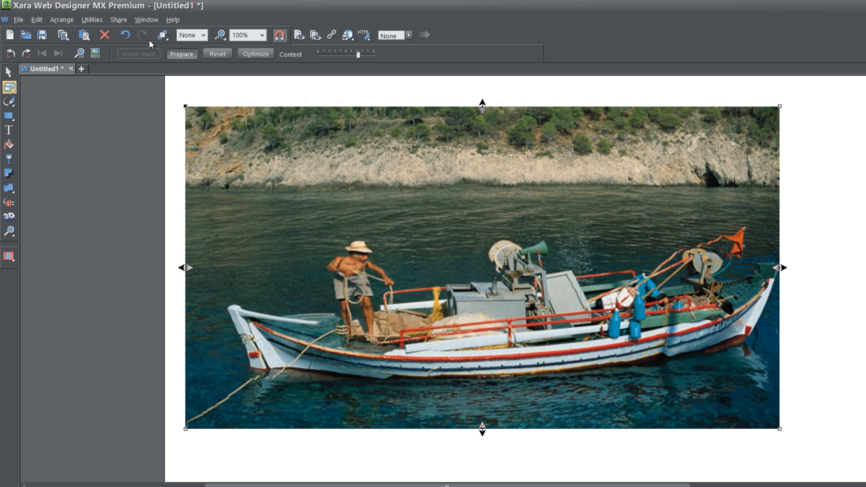
# - Undo the content zoom and the content-aware resizing of the boat photo
pyautogui.click(126, 35)
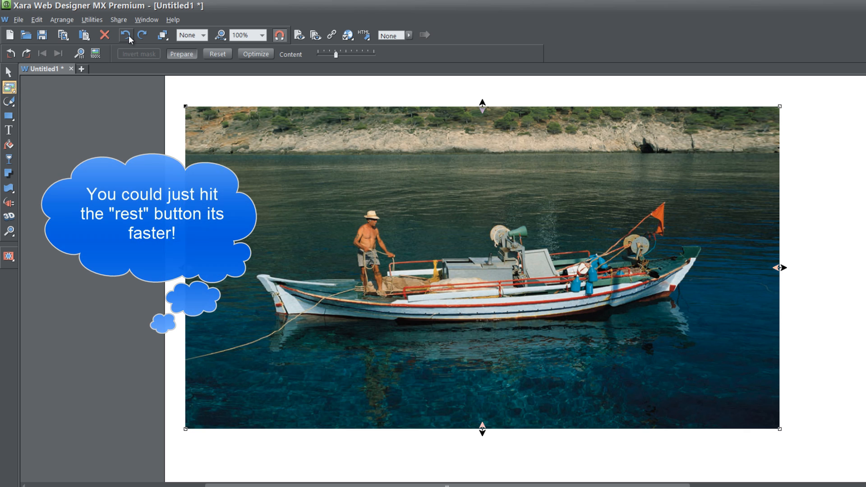
pyautogui.click(128, 35)
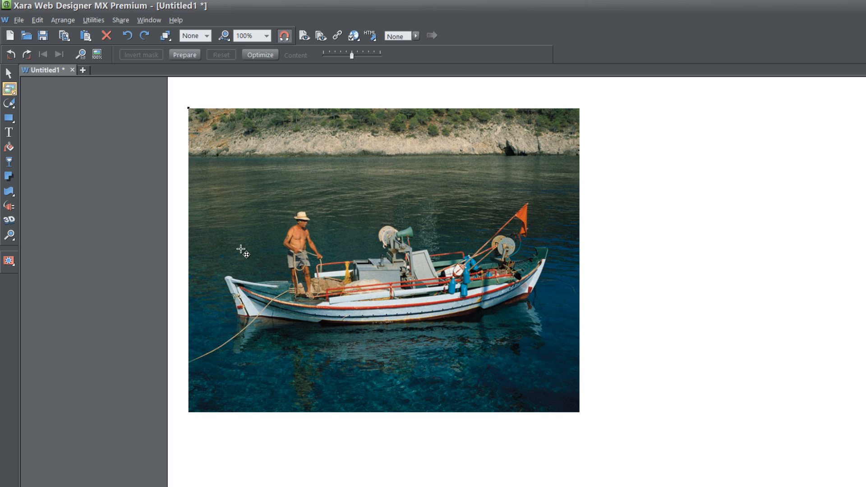
# - Turn on mask mode for marking the region of the photo to protect
pyautogui.moveTo(8, 263)
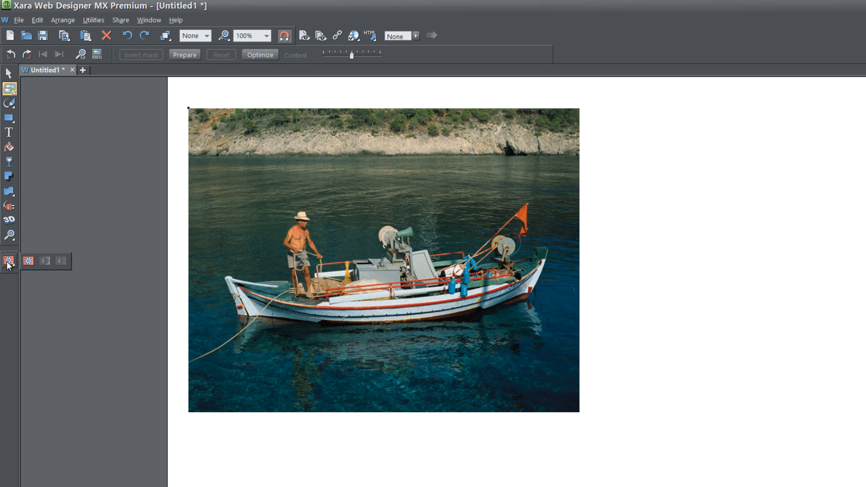
pyautogui.click(8, 262)
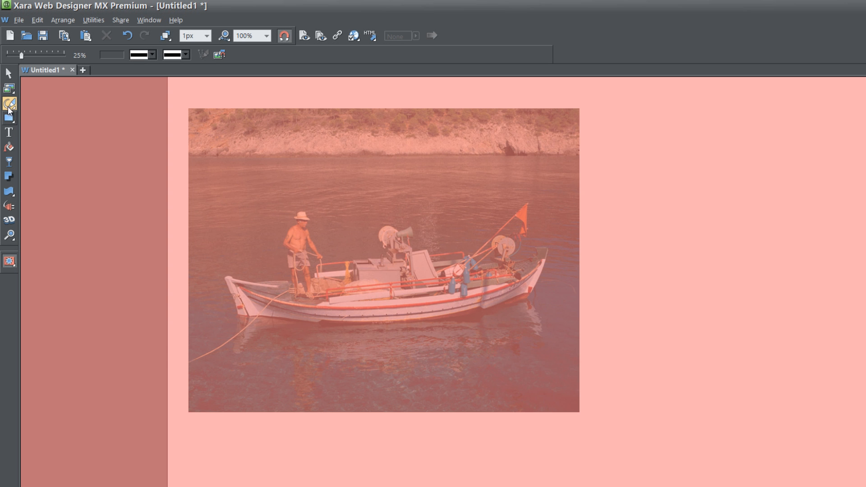
# - Try masking the boat and the man with a freehand outline, and undo that outline
pyautogui.moveTo(9, 106)
pyautogui.moveTo(227, 324)
pyautogui.mouseDown()
pyautogui.moveTo(452, 343)
pyautogui.moveTo(544, 304)
pyautogui.moveTo(556, 271)
pyautogui.moveTo(557, 228)
pyautogui.moveTo(535, 210)
pyautogui.moveTo(486, 216)
pyautogui.moveTo(426, 247)
pyautogui.moveTo(402, 224)
pyautogui.moveTo(350, 243)
pyautogui.moveTo(313, 223)
pyautogui.moveTo(290, 224)
pyautogui.moveTo(286, 256)
pyautogui.mouseUp()
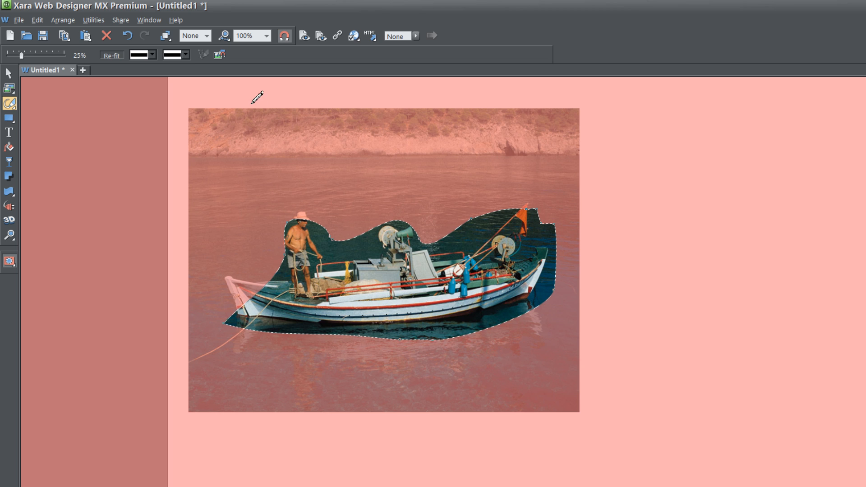
pyautogui.click(128, 36)
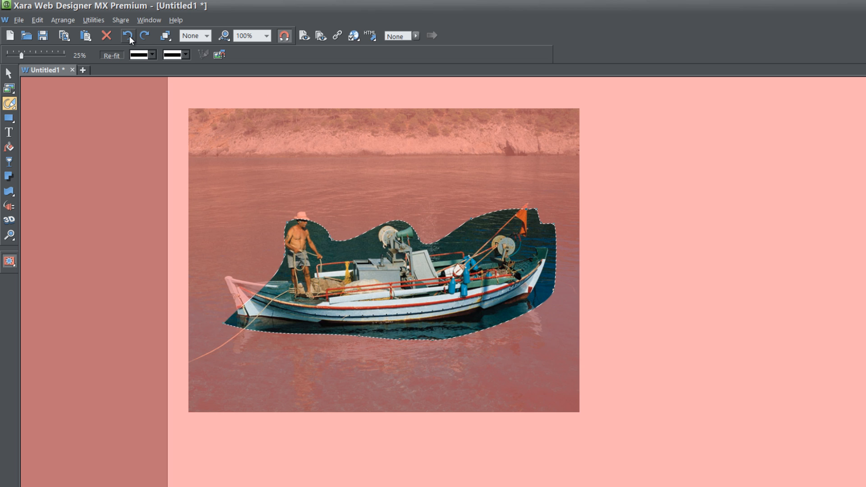
pyautogui.click(129, 36)
pyautogui.click(129, 36)
pyautogui.click(129, 36)
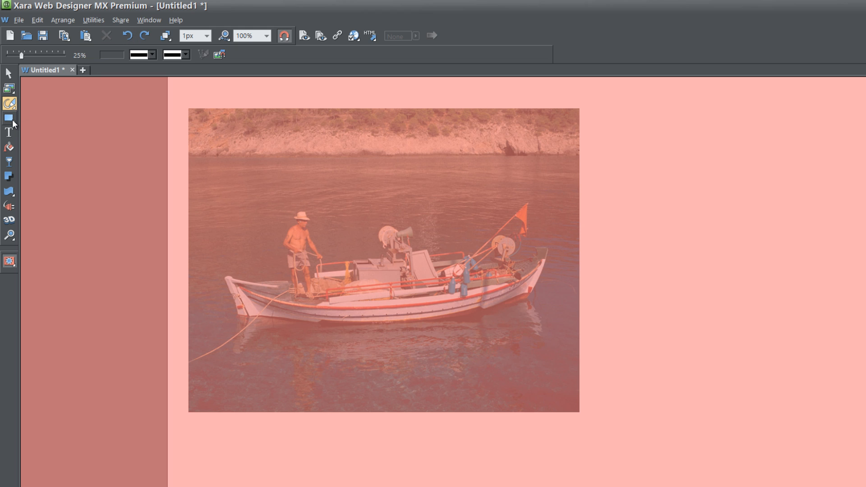
# - Draw a rounded rectangular mask of about 539 × 225 px around the whole boat and the man
pyautogui.moveTo(13, 122)
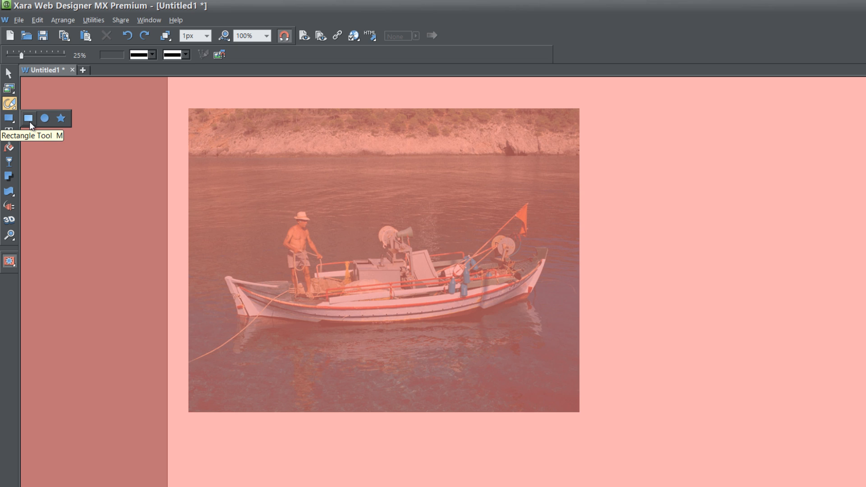
pyautogui.click(29, 120)
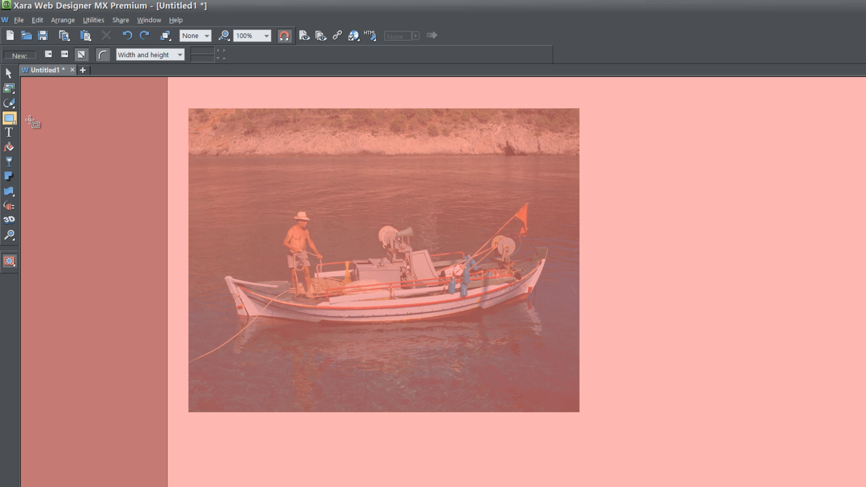
pyautogui.moveTo(220, 196); pyautogui.dragTo(562, 338)
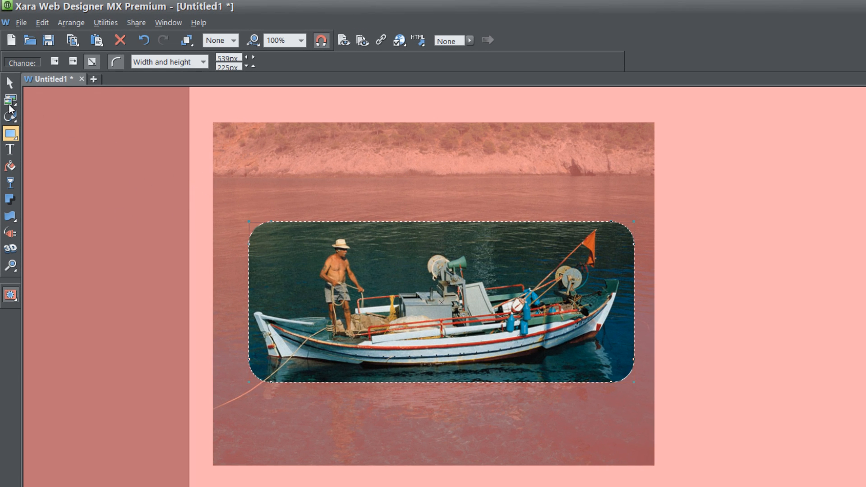
# - Invert the mask so it covers the boat and the man, and prepare the photo for content-aware resizing
pyautogui.moveTo(9, 109)
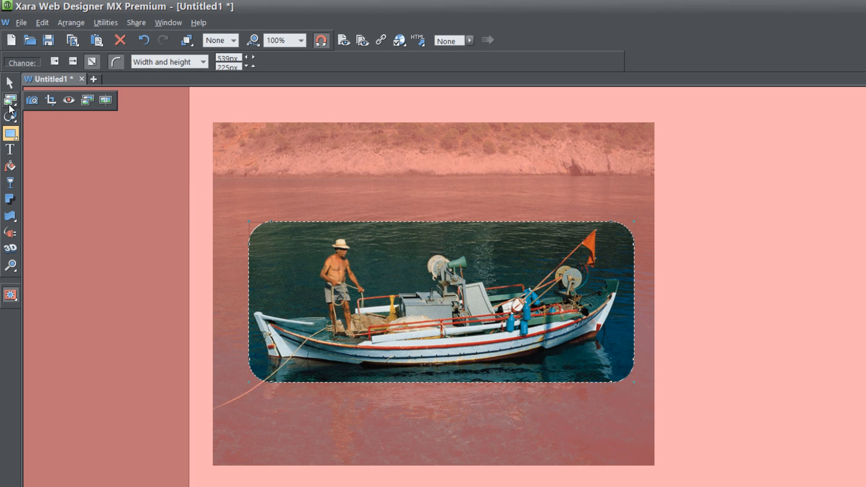
pyautogui.click(88, 101)
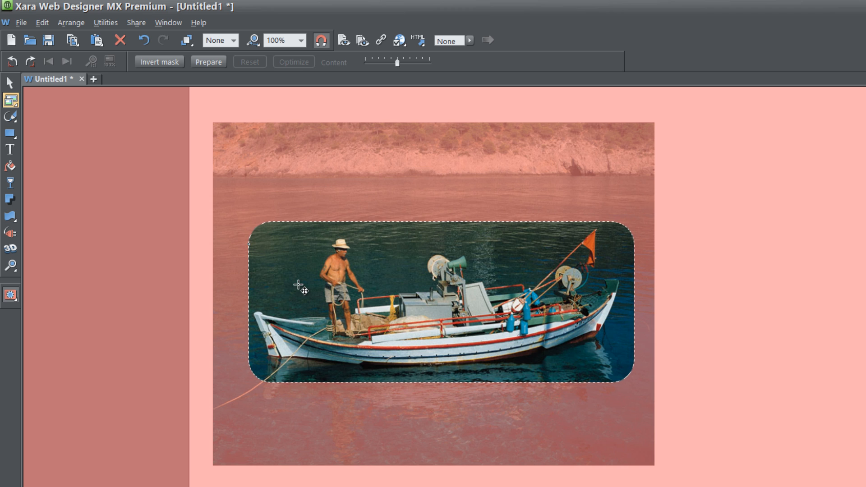
pyautogui.click(13, 303)
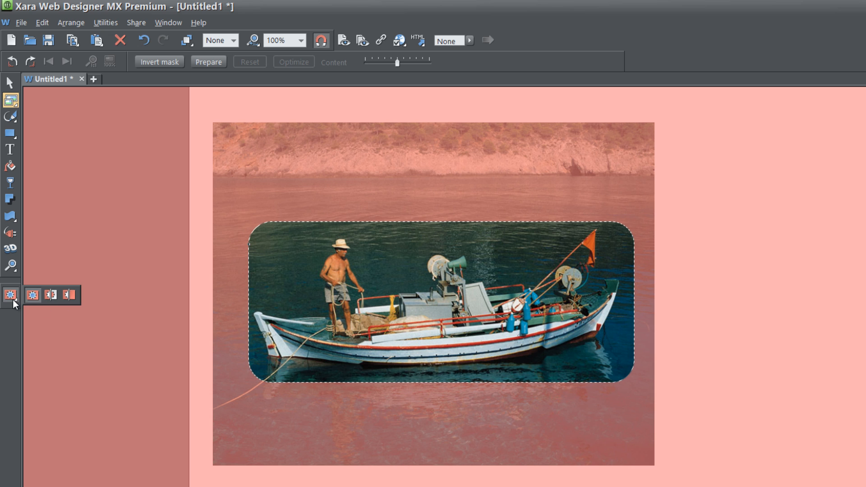
pyautogui.click(50, 298)
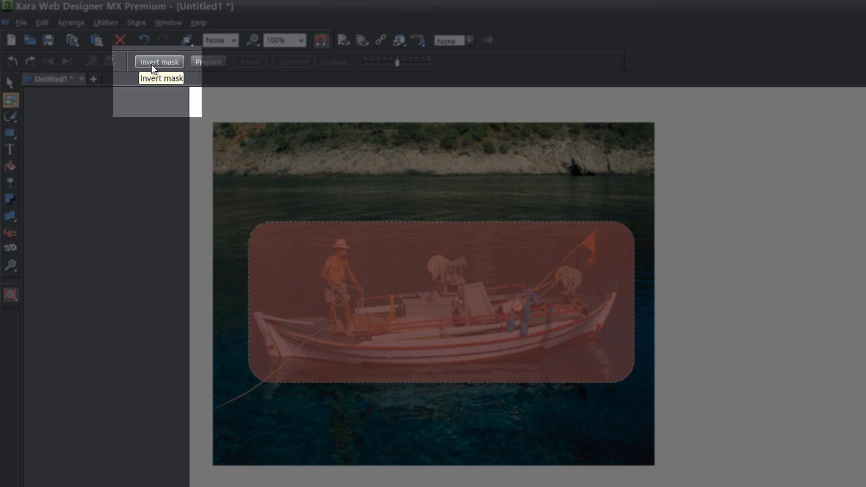
pyautogui.click(150, 64)
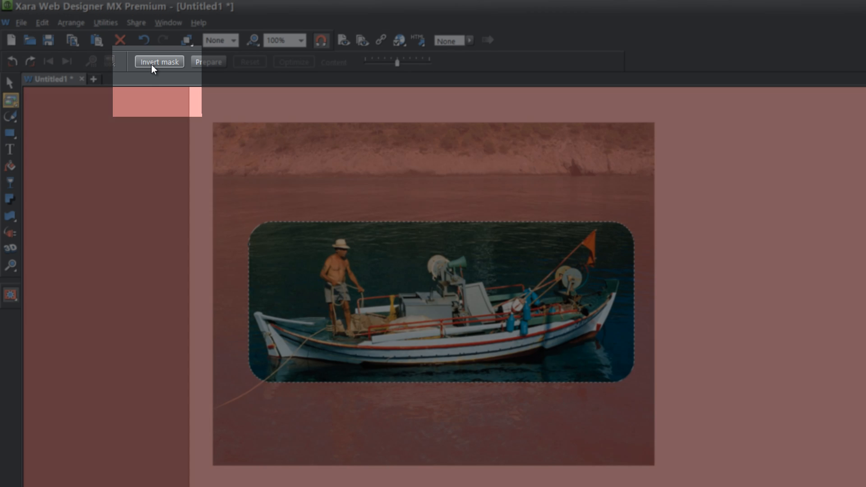
pyautogui.click(150, 64)
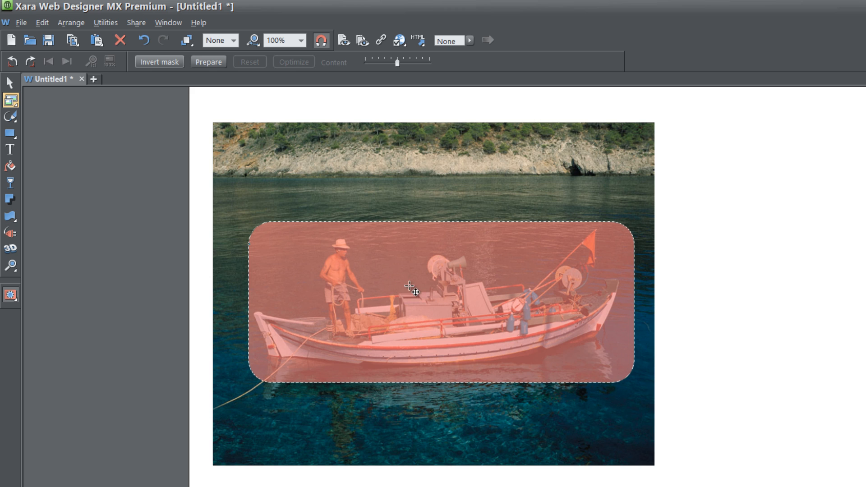
pyautogui.click(208, 62)
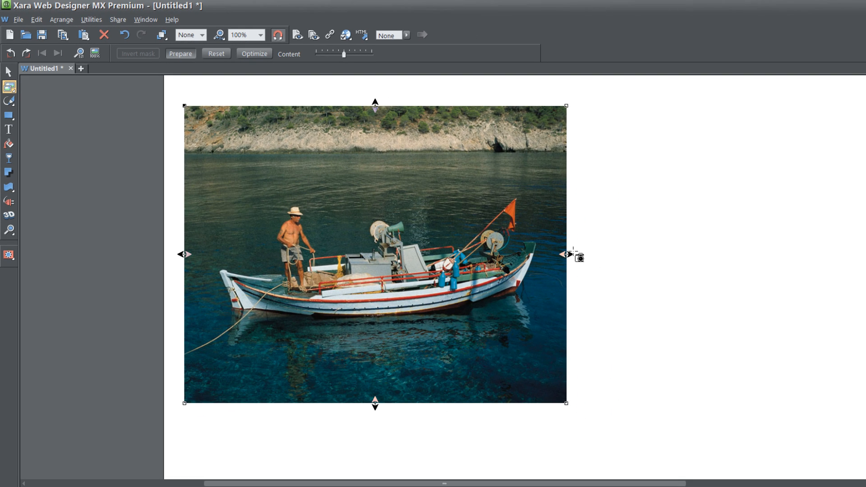
# - Resize the photo content-aware to about 838 × 599 px and enlarge its content until the boat nearly fills the frame's width
pyautogui.moveTo(566, 254); pyautogui.dragTo(711, 254)
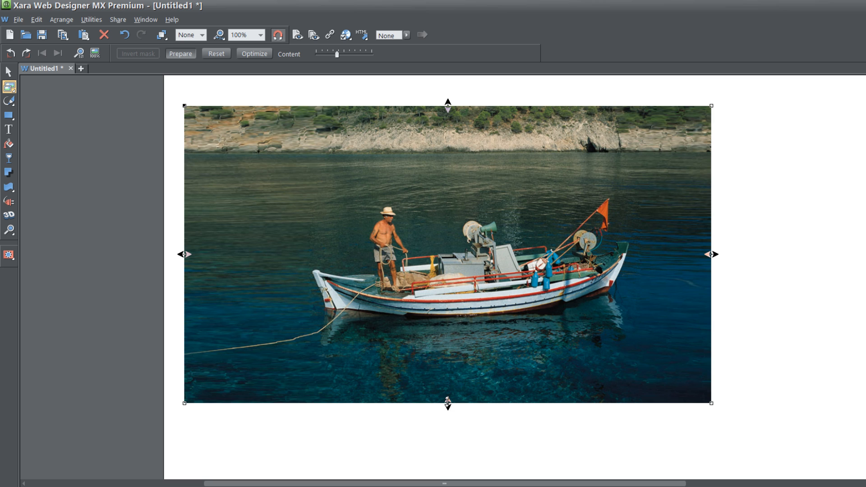
pyautogui.moveTo(448, 404); pyautogui.dragTo(450, 476)
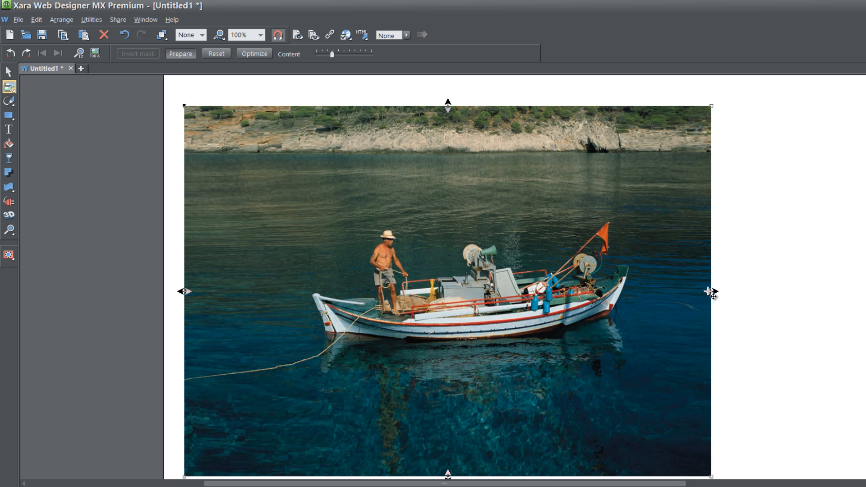
pyautogui.moveTo(712, 292); pyautogui.dragTo(683, 306)
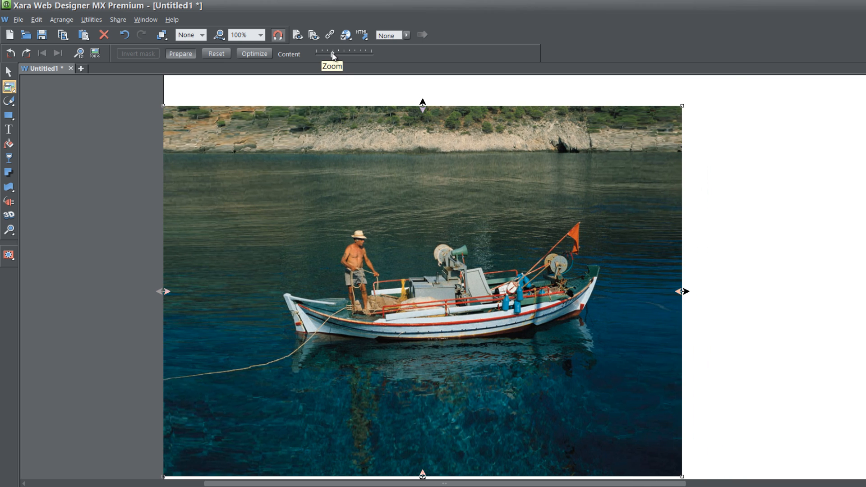
pyautogui.moveTo(332, 53); pyautogui.dragTo(345, 53)
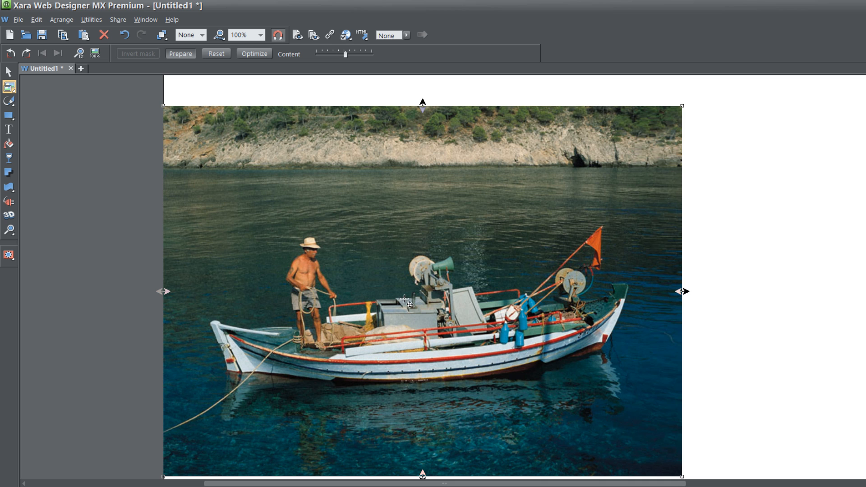
pyautogui.moveTo(345, 53); pyautogui.dragTo(353, 56)
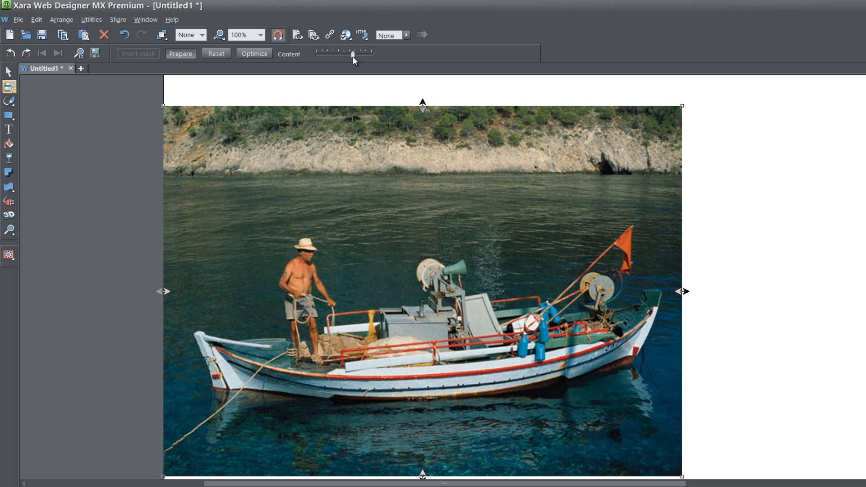
pyautogui.click(249, 54)
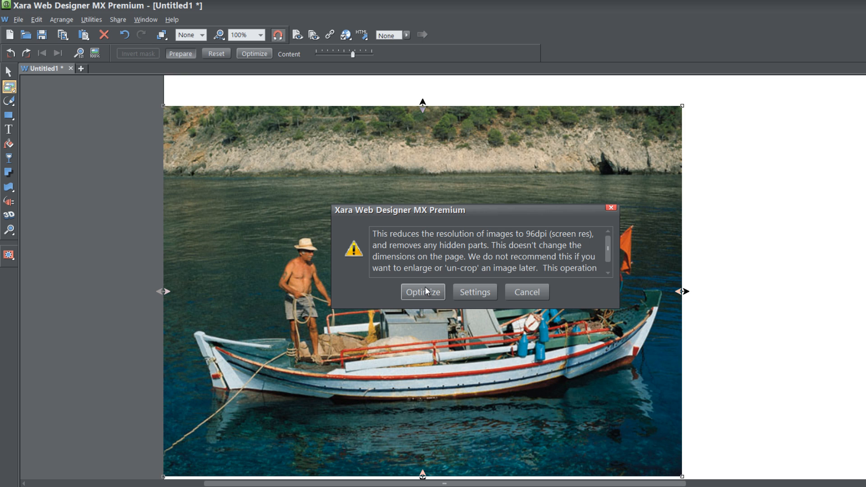
pyautogui.click(477, 292)
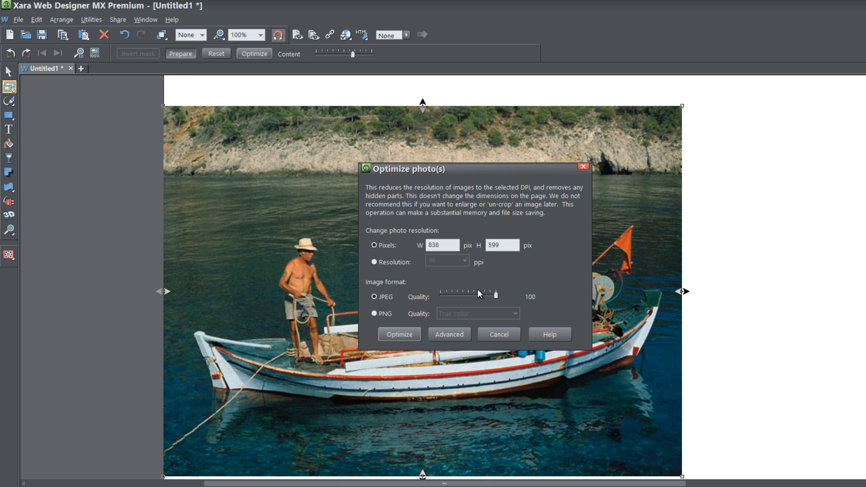
pyautogui.click(375, 262)
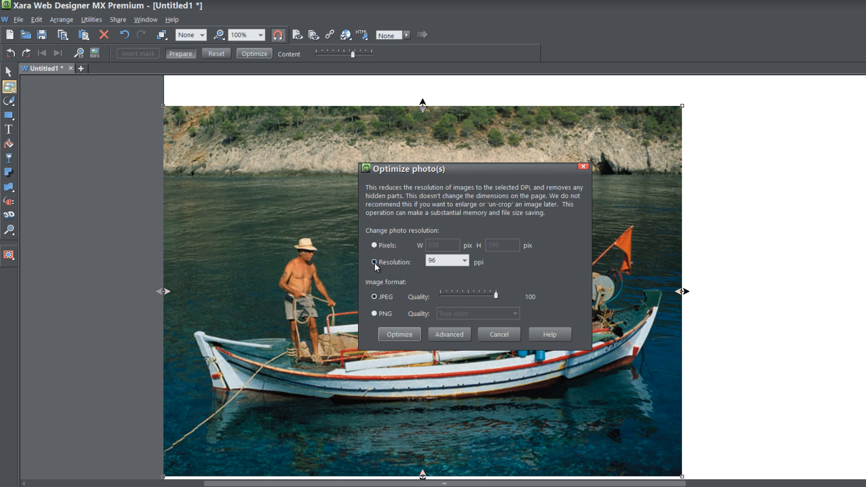
pyautogui.click(464, 261)
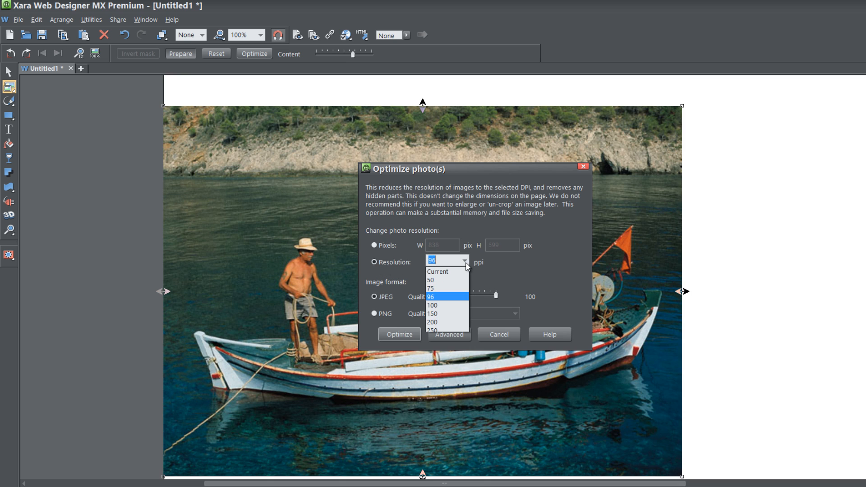
pyautogui.click(450, 313)
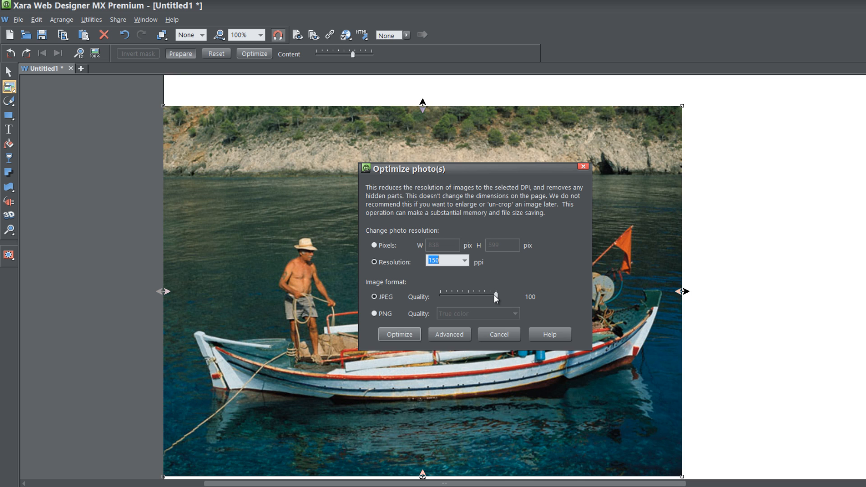
pyautogui.click(498, 334)
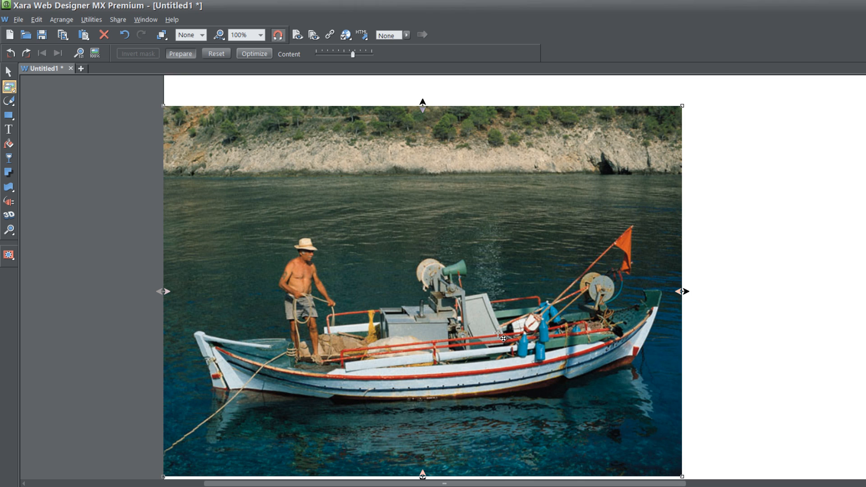
# - Optimize the photo at the default 96 dpi screen resolution, keeping the photo in view beside the confirmation
pyautogui.click(254, 53)
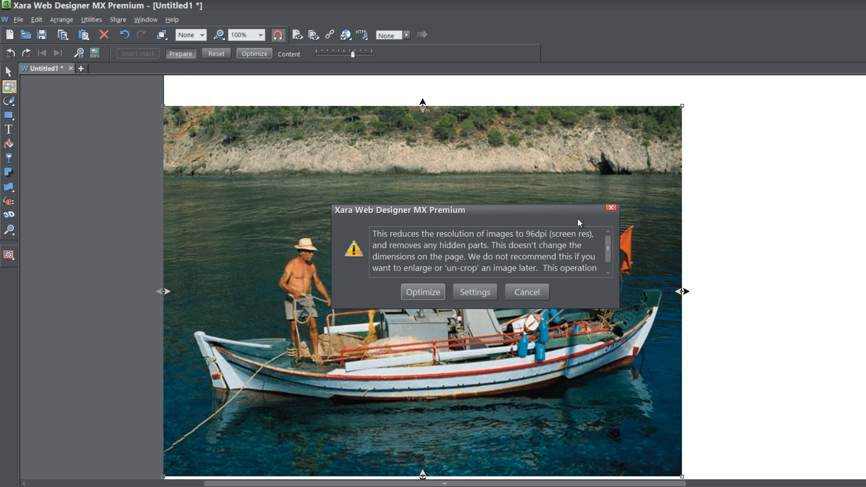
pyautogui.moveTo(520, 211); pyautogui.dragTo(783, 204)
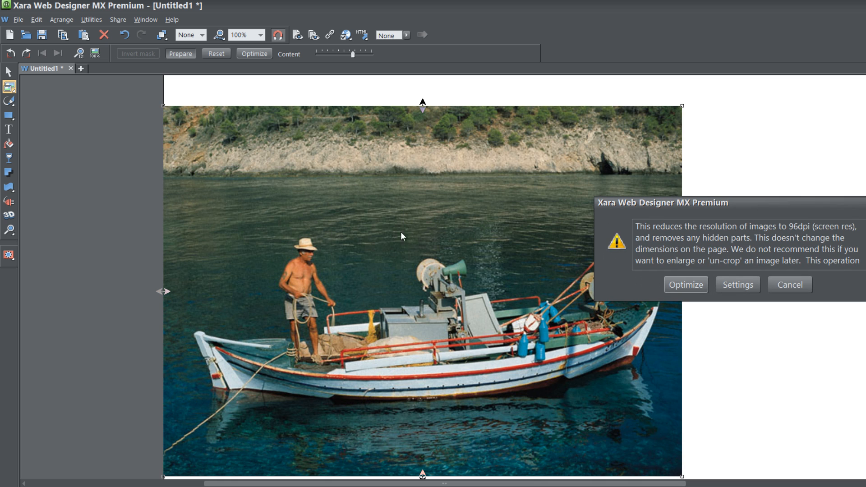
pyautogui.click(697, 285)
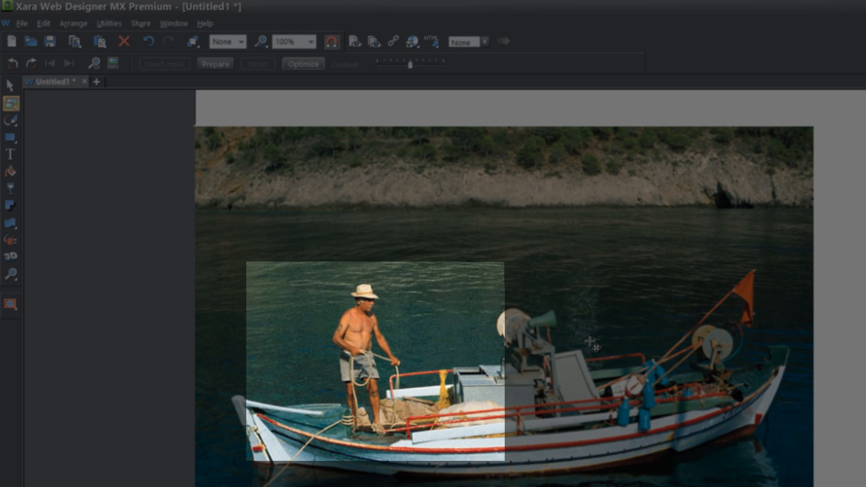
# - Undo and redo the 96 dpi optimization repeatedly to compare the photo's quality, ending with the optimization undone
pyautogui.hotkey('ctrl', 'z')
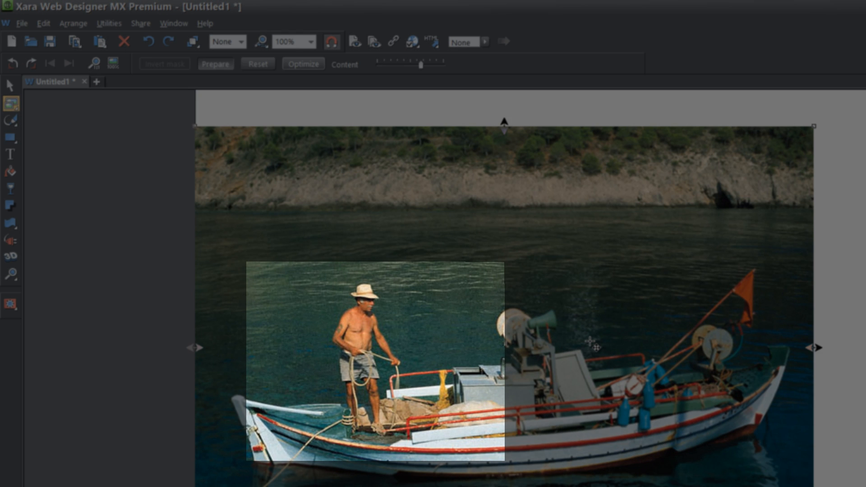
pyautogui.hotkey('ctrl', 'y')
pyautogui.hotkey('ctrl', 'z')
pyautogui.hotkey('ctrl', 'y')
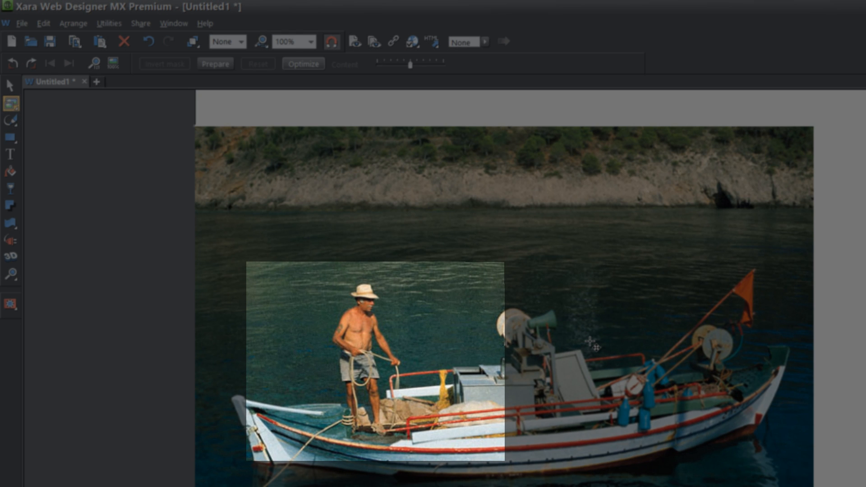
pyautogui.hotkey('ctrl', 'z')
pyautogui.hotkey('ctrl', 'y')
pyautogui.hotkey('ctrl', 'z')
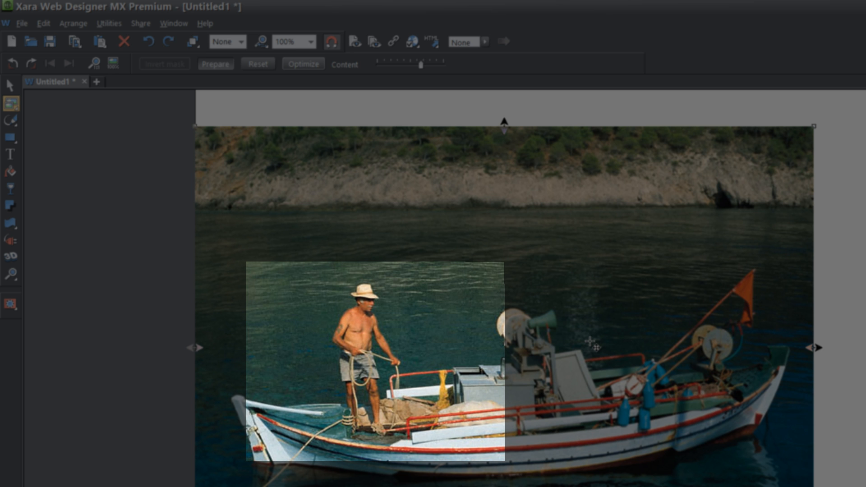
pyautogui.hotkey('ctrl', 'y')
pyautogui.hotkey('ctrl', 'z')
pyautogui.hotkey('ctrl', 'y')
pyautogui.hotkey('ctrl', 'z')
pyautogui.hotkey('ctrl', 'y')
pyautogui.hotkey('ctrl', 'z')
pyautogui.hotkey('ctrl', 'y')
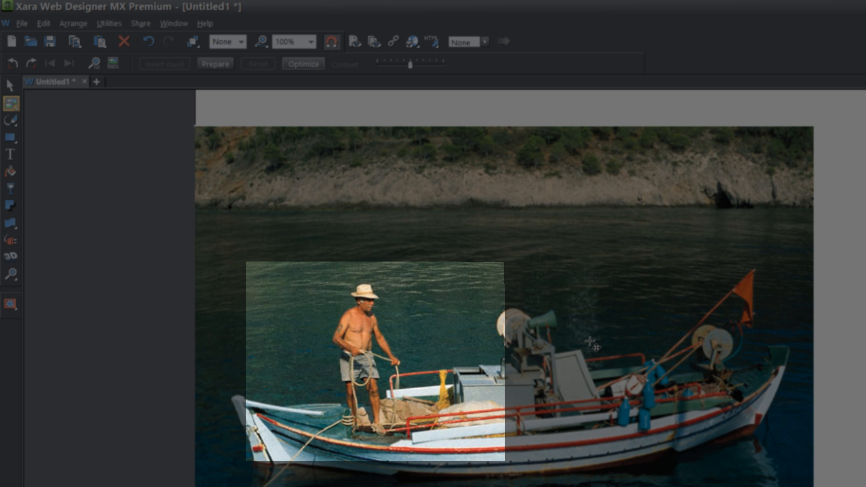
pyautogui.hotkey('ctrl', 'z')
pyautogui.hotkey('ctrl', 'y')
pyautogui.hotkey('ctrl', 'z')
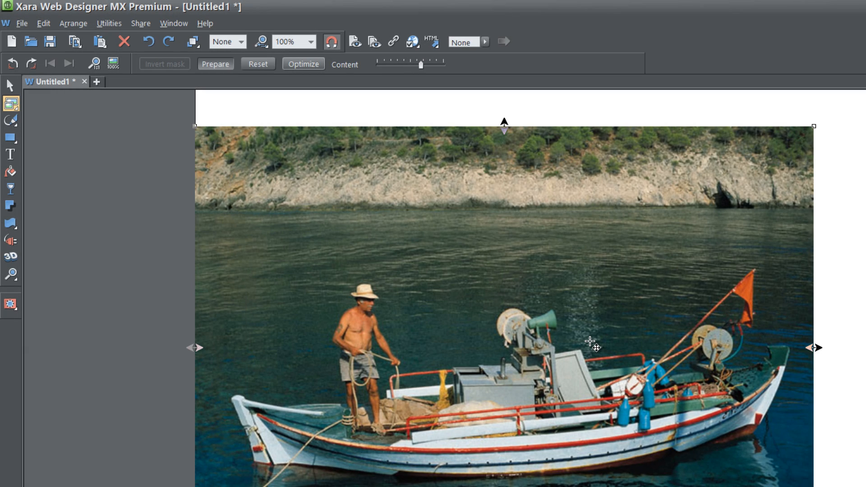
pyautogui.hotkey('ctrl', 'y')
pyautogui.hotkey('ctrl', 'z')
pyautogui.hotkey('ctrl', 'y')
pyautogui.hotkey('ctrl', 'z')
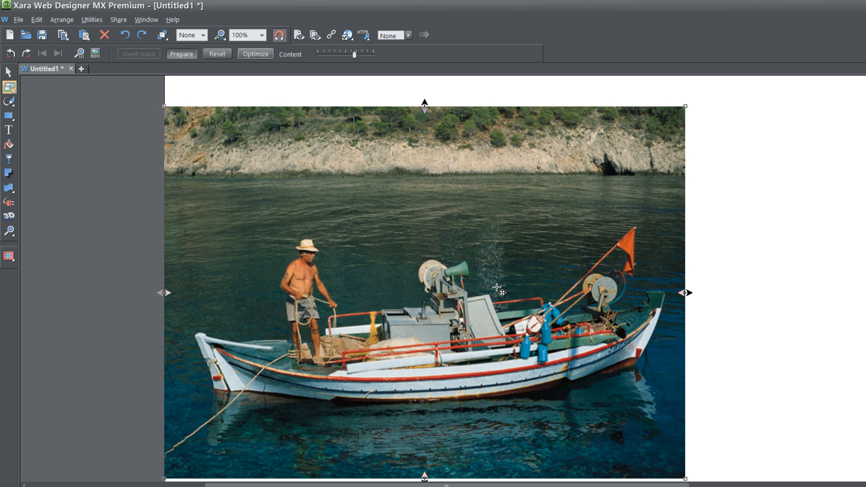
# - Optimize the photo by resolution instead of pixel size, using a ppi value above the default 96 and JPEG quality 100
pyautogui.click(257, 54)
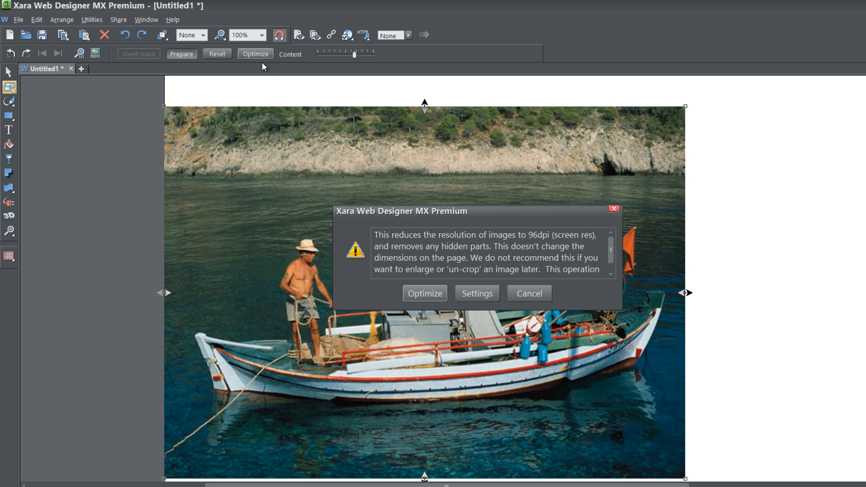
pyautogui.click(477, 294)
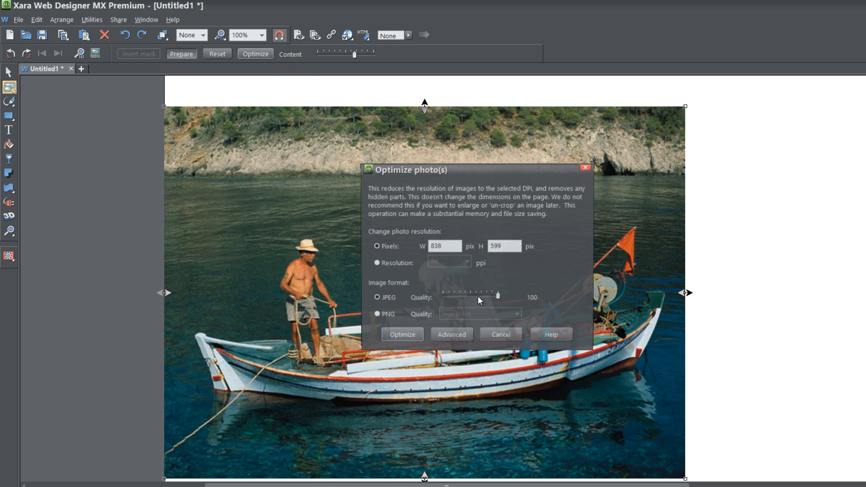
pyautogui.click(375, 262)
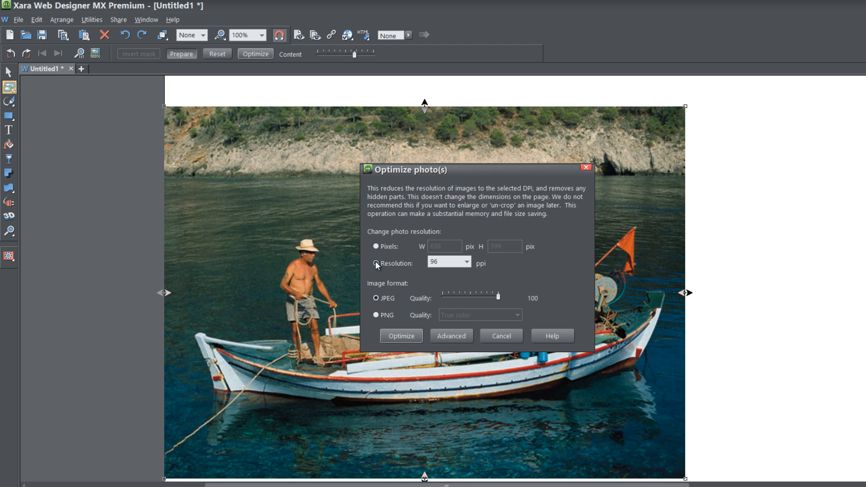
pyautogui.click(467, 261)
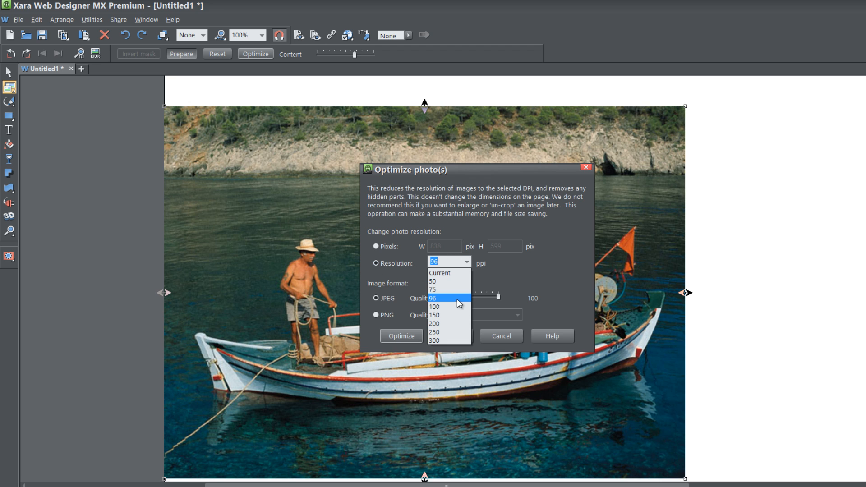
pyautogui.click(454, 309)
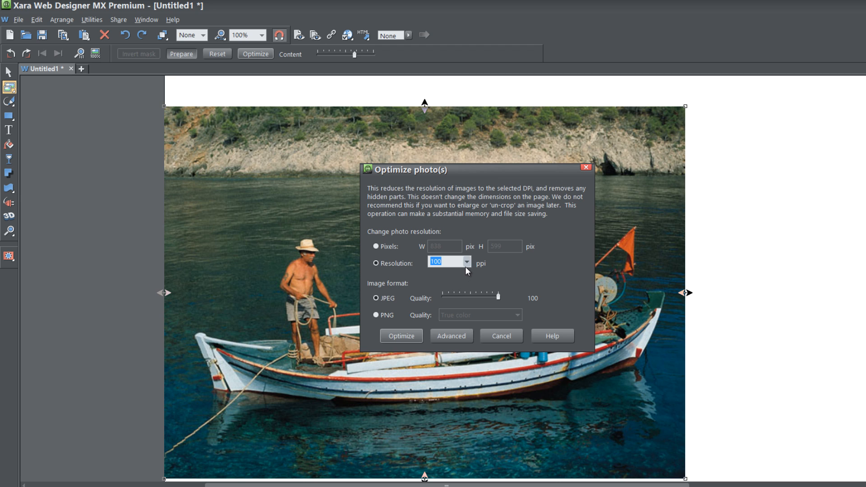
pyautogui.click(465, 267)
pyautogui.click(454, 310)
pyautogui.click(411, 338)
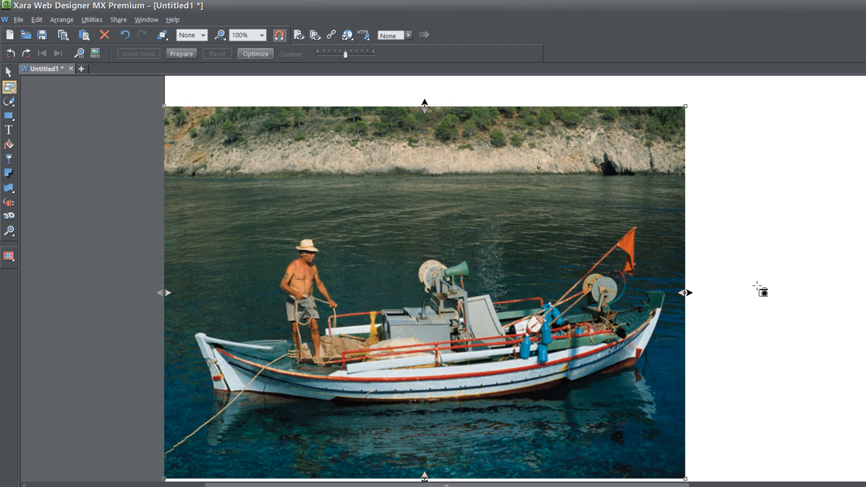
# - Compare the photo with and without the higher-resolution optimization by undoing and redoing it, ending with it undone
pyautogui.hotkey('ctrl', 'z')
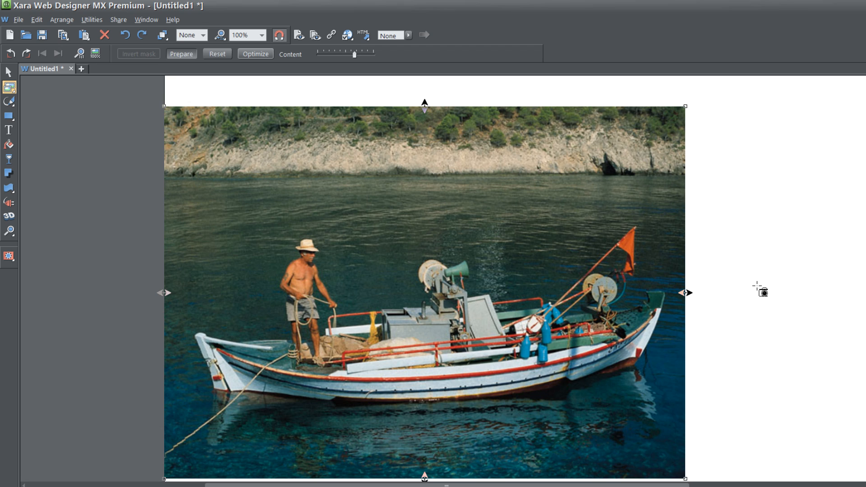
pyautogui.hotkey('ctrl', 'y')
pyautogui.hotkey('ctrl', 'z')
pyautogui.hotkey('ctrl', 'y')
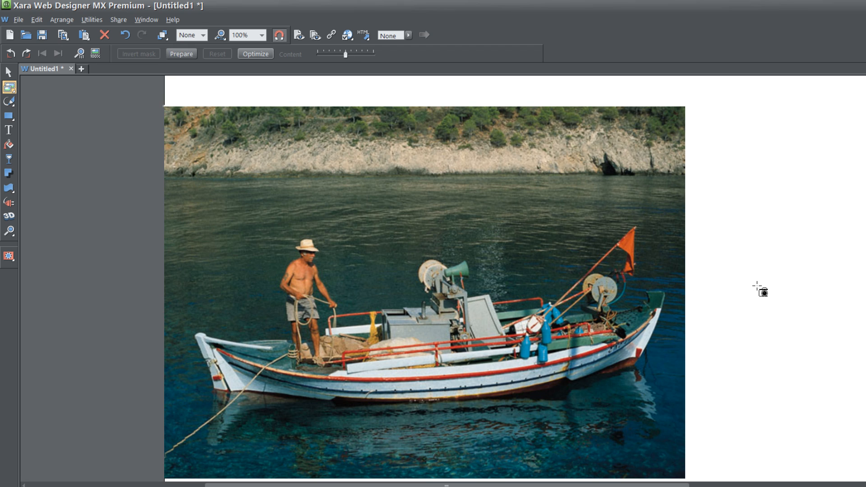
pyautogui.hotkey('ctrl', 'z')
pyautogui.hotkey('ctrl', 'y')
pyautogui.hotkey('ctrl', 'z')
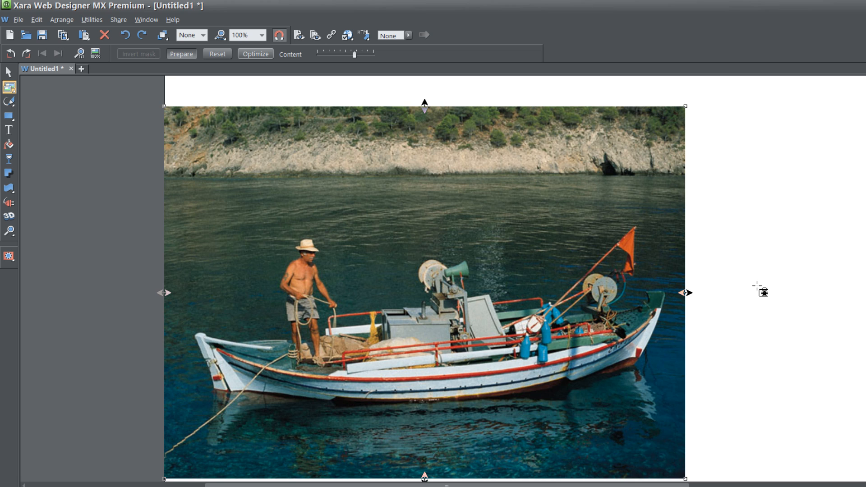